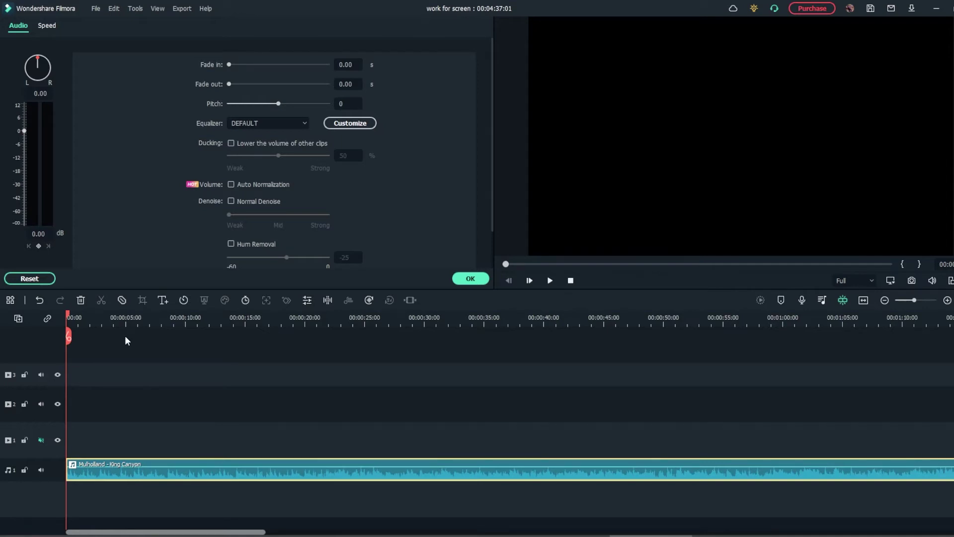
# Play the opening seconds of the music clip and return the playhead to the start of the timeline.
pyautogui.press('space')
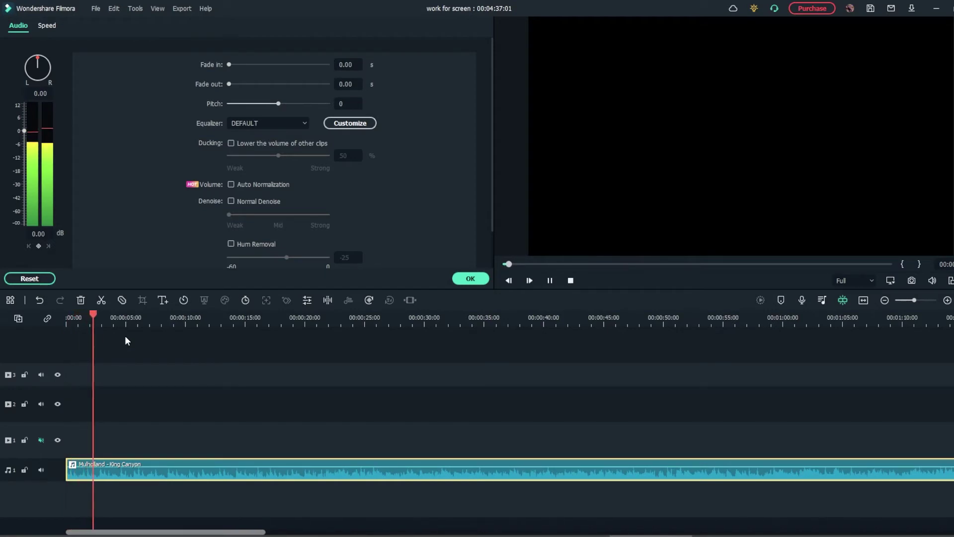
pyautogui.press('space')
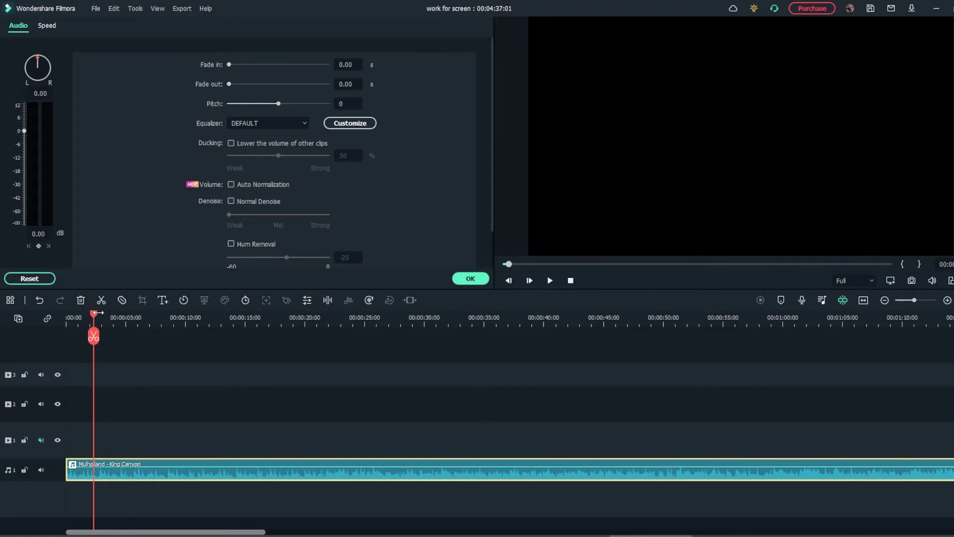
pyautogui.moveTo(93, 320); pyautogui.dragTo(67, 320)
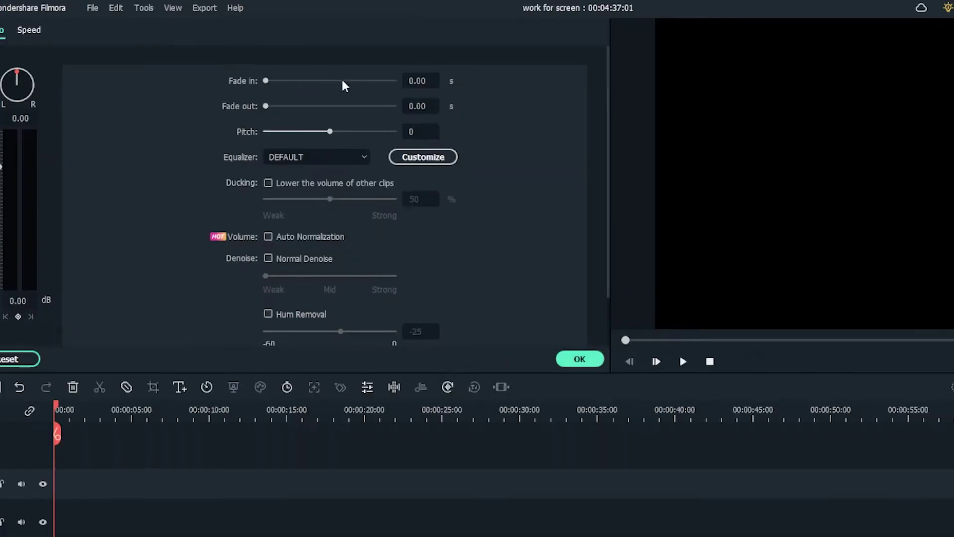
# Set the music clip's fade-in to 1.50 s and play back its opening.
pyautogui.moveTo(266, 82); pyautogui.dragTo(255, 99)
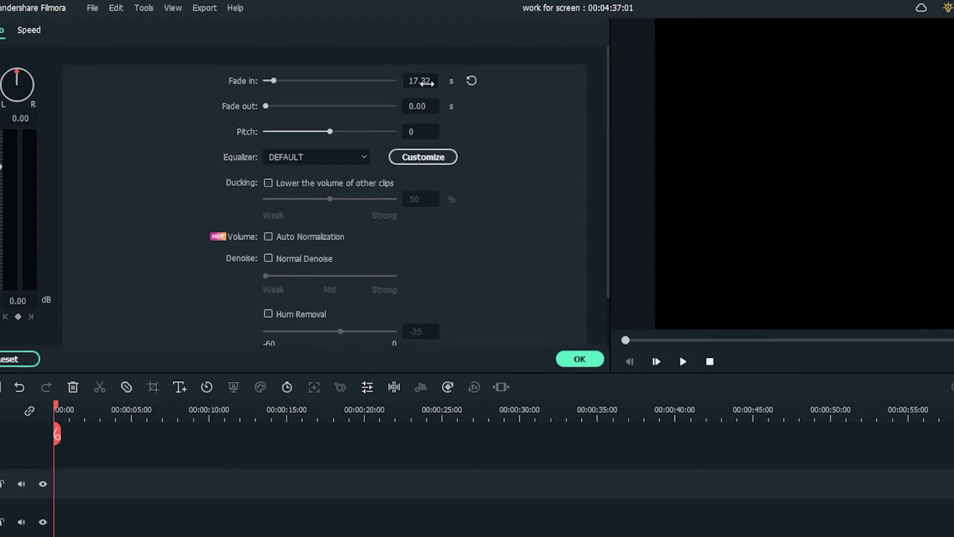
pyautogui.click(426, 82)
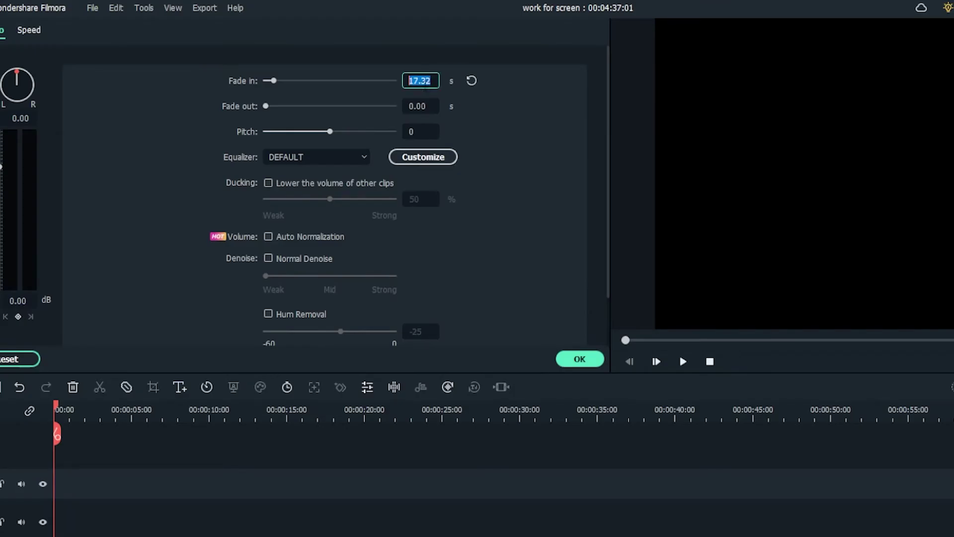
pyautogui.press('BackSpace')
pyautogui.write('1.50')
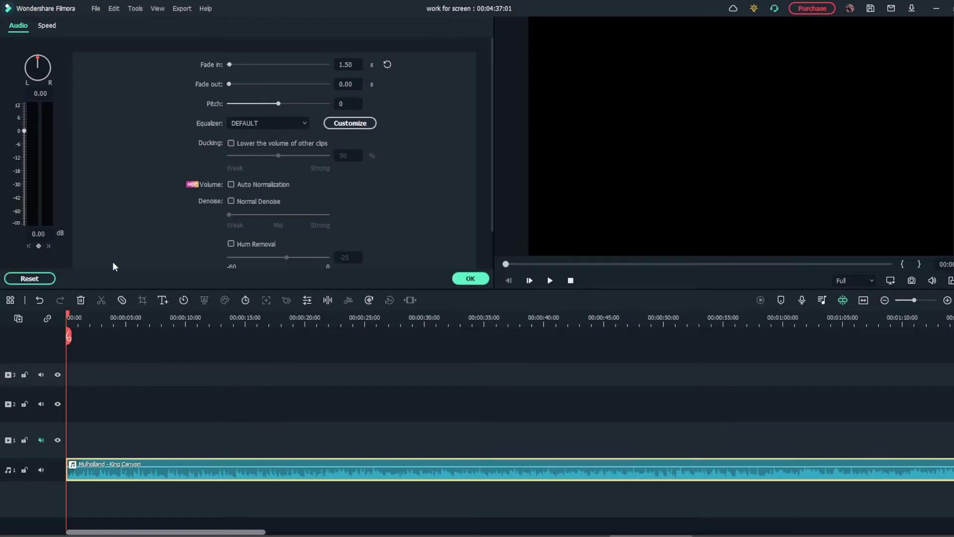
pyautogui.press('space')
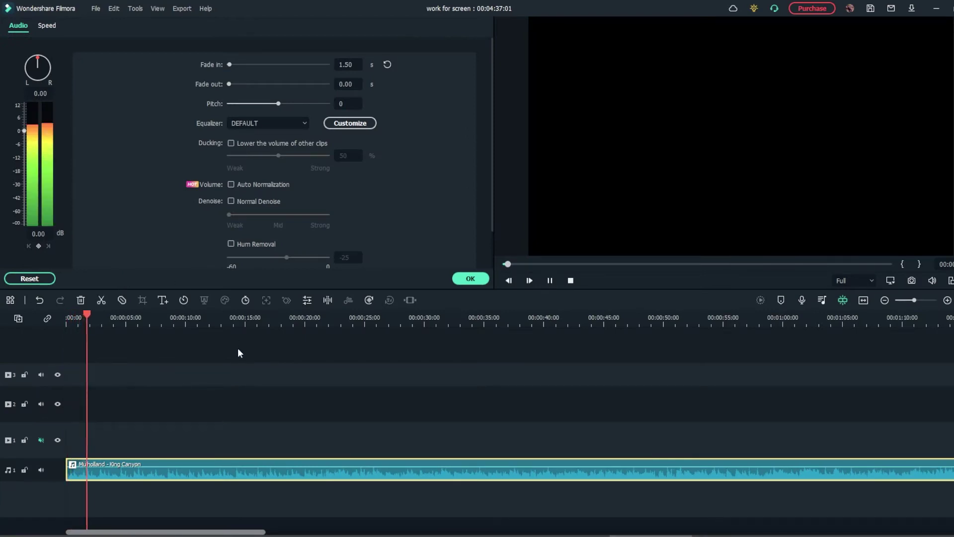
pyautogui.press('space')
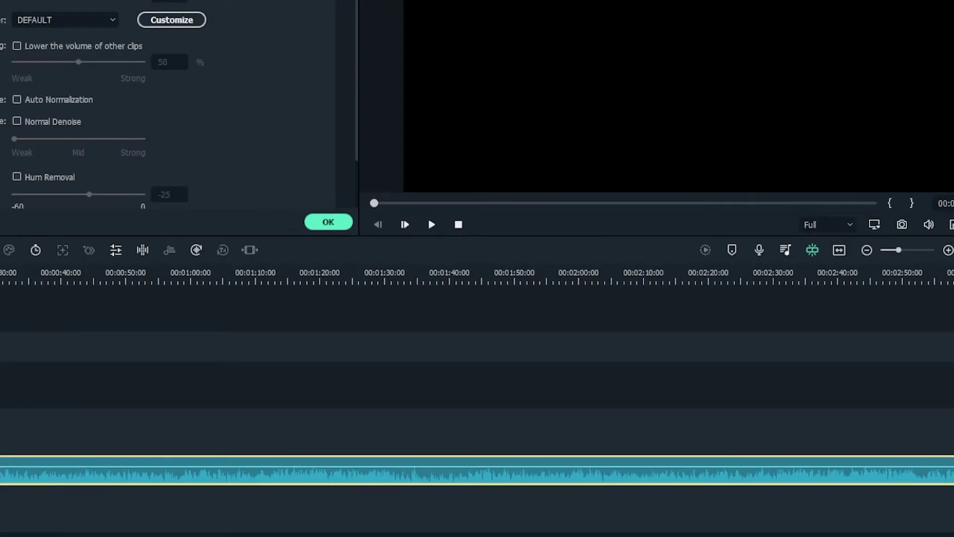
# Play the last seconds of the music clip and move the playhead back to just before its end.
pyautogui.moveTo(0, 297); pyautogui.dragTo(848, 446)
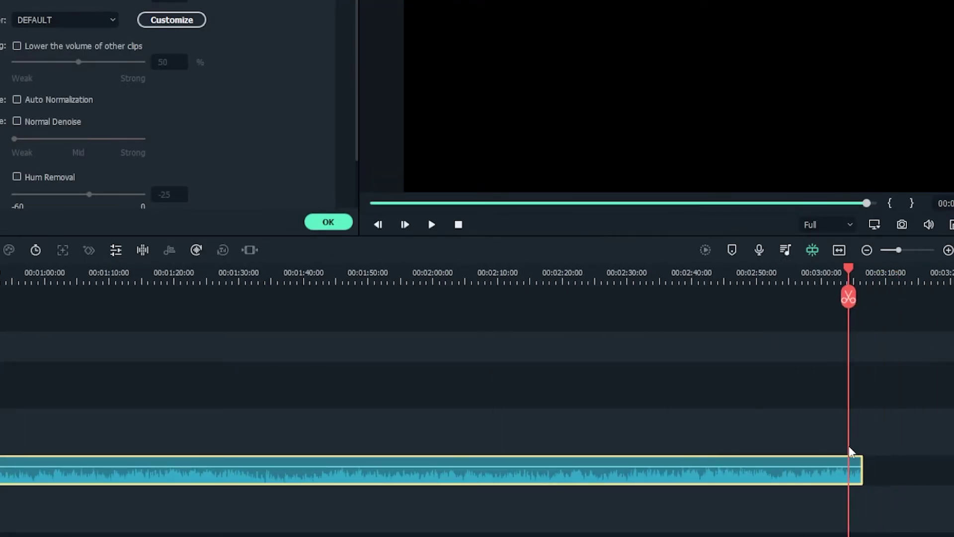
pyautogui.press('space')
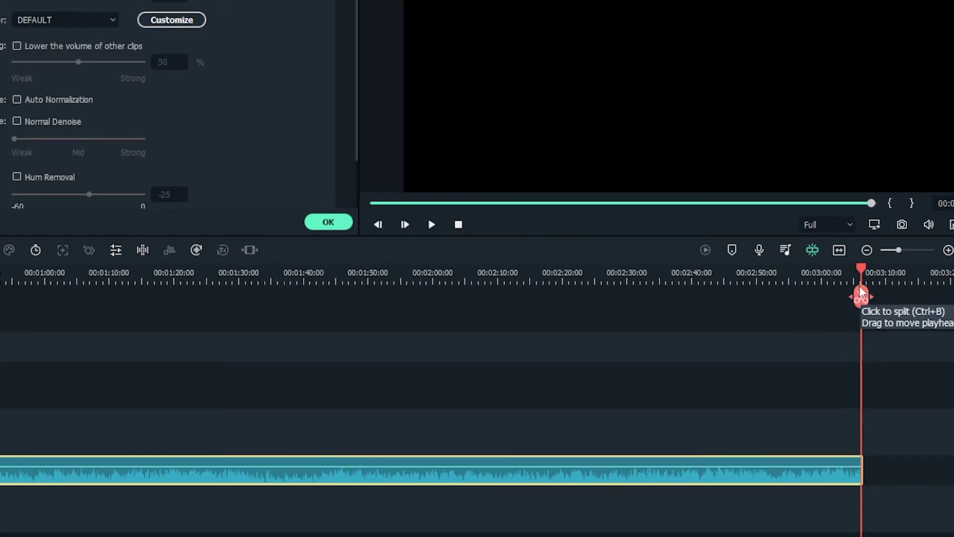
pyautogui.moveTo(861, 283); pyautogui.dragTo(848, 287)
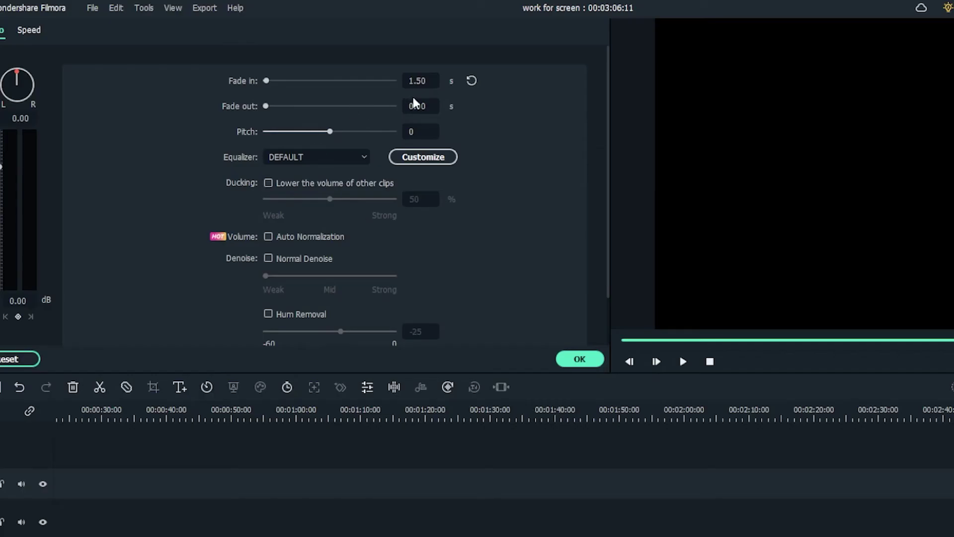
# Set the music clip's fade-out to 1.50 s and play back its ending.
pyautogui.click(417, 106)
pyautogui.write('1')
pyautogui.press('Return')
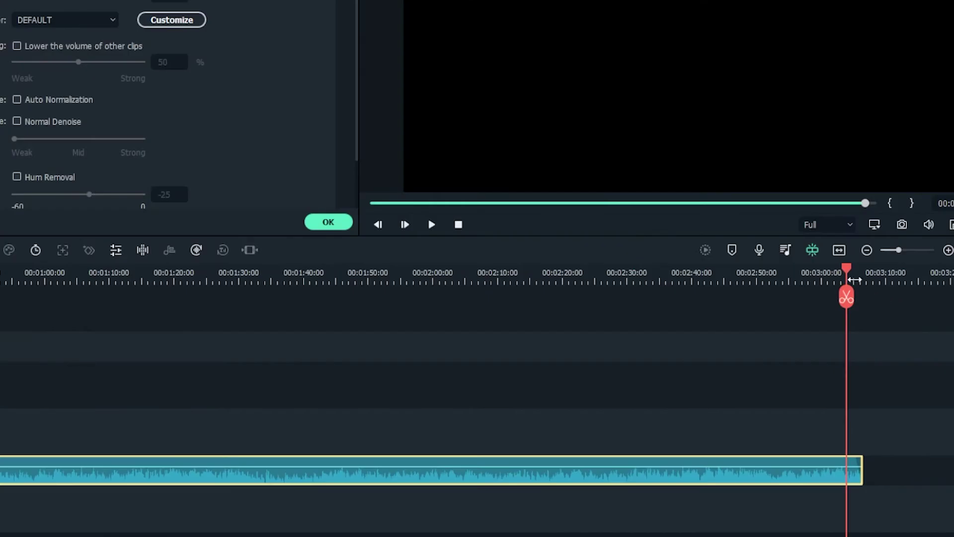
pyautogui.press('space')
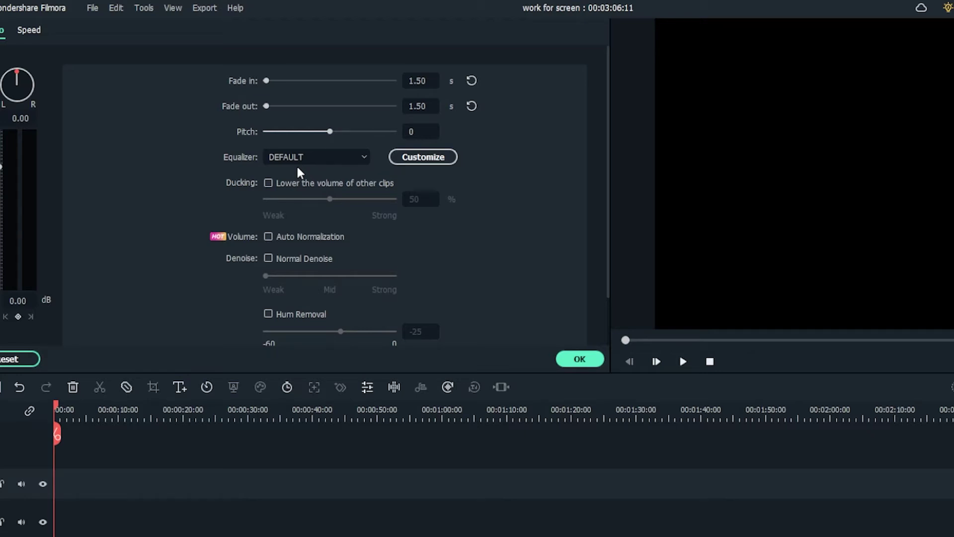
# Raise the music clip's pitch to 8 and listen to the clip from the start.
pyautogui.moveTo(344, 132); pyautogui.dragTo(374, 132)
pyautogui.press('space')
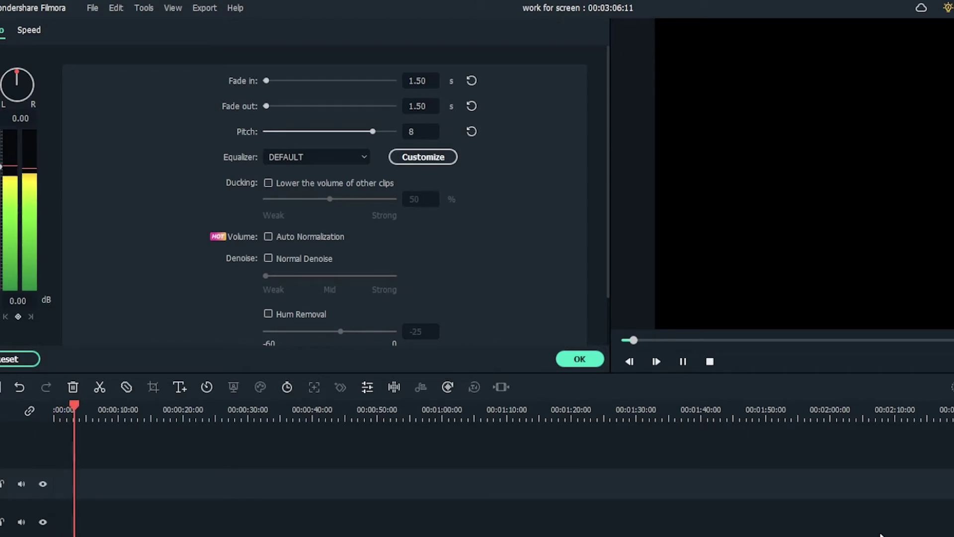
pyautogui.press('space')
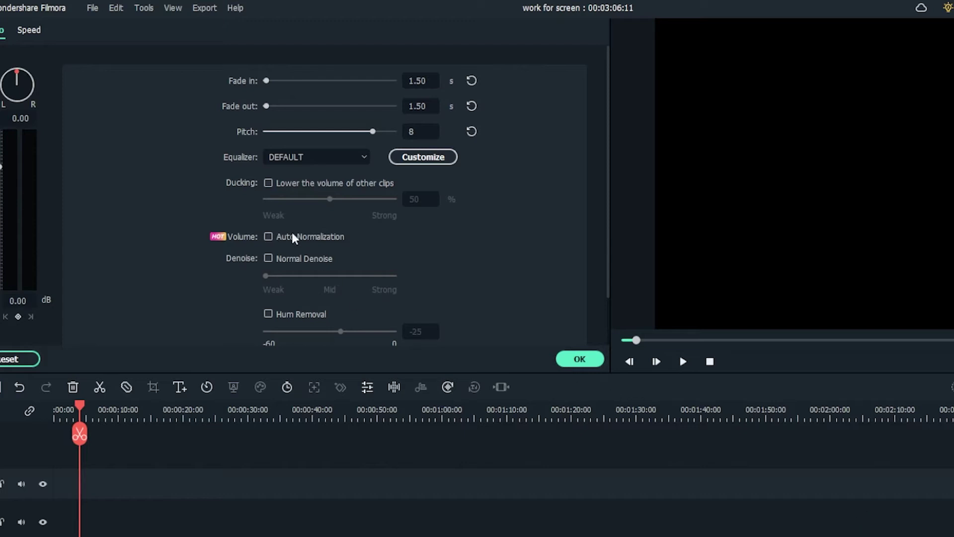
# Lower the music clip's pitch to -9, listen to it, and reset the pitch to its default.
pyautogui.click(281, 132)
pyautogui.press('space')
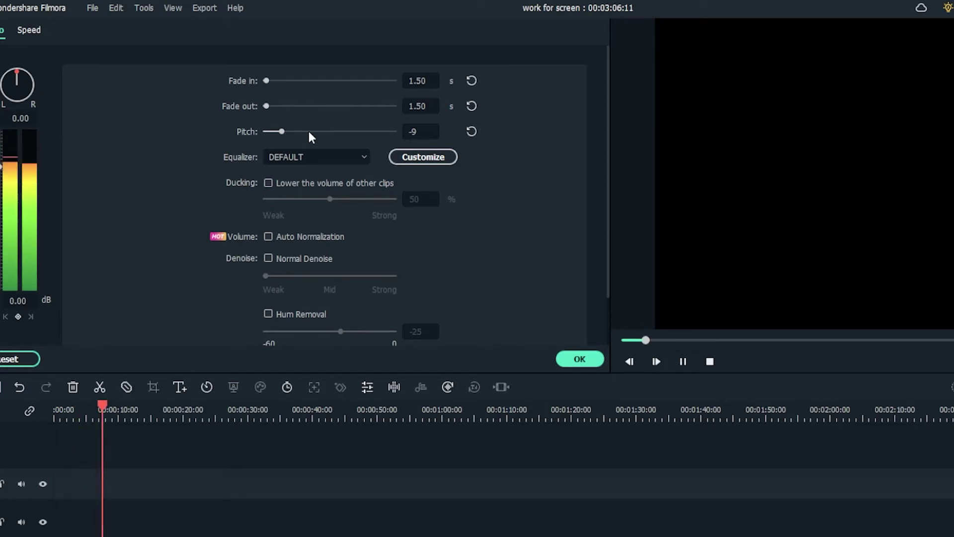
pyautogui.press('space')
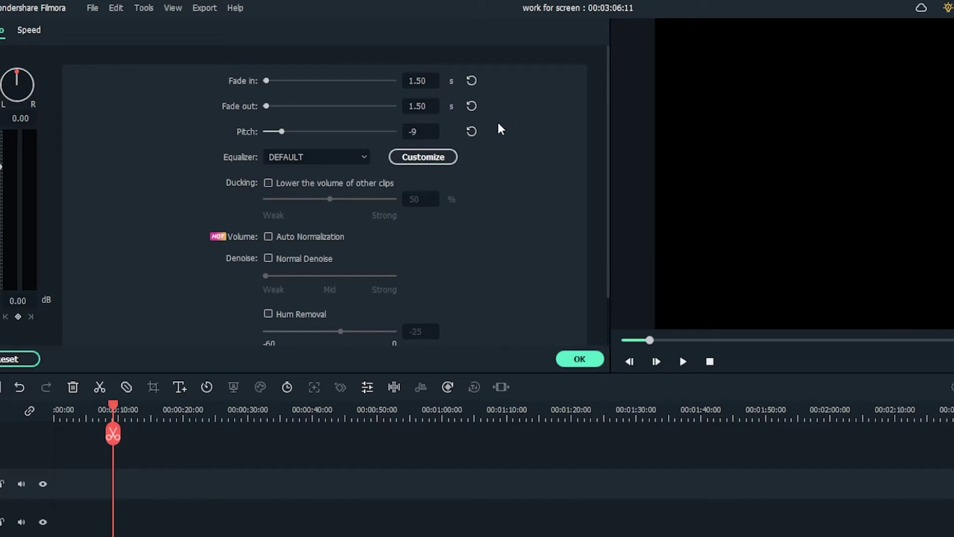
pyautogui.click(474, 131)
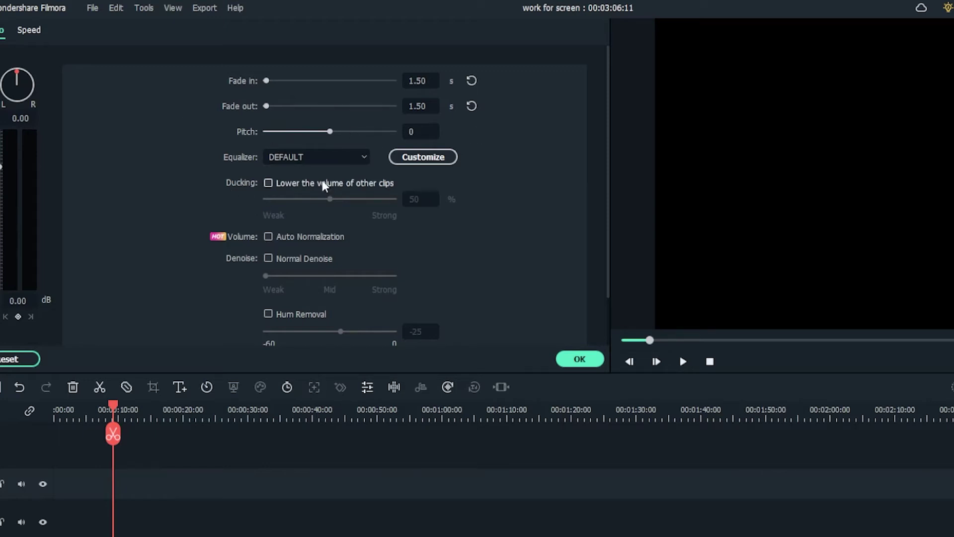
# Apply the Pop equalizer preset to the music clip and listen to it from the start.
pyautogui.press('Home')
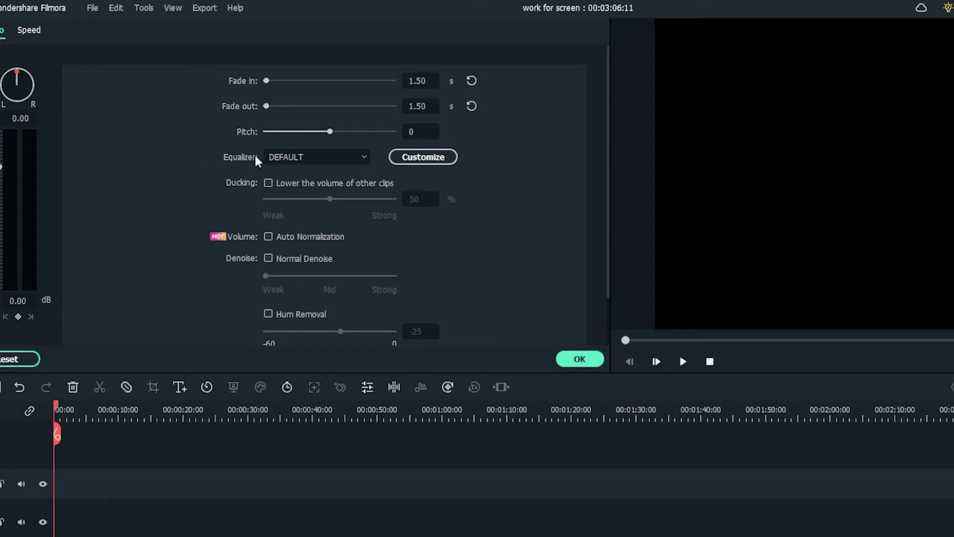
pyautogui.click(279, 157)
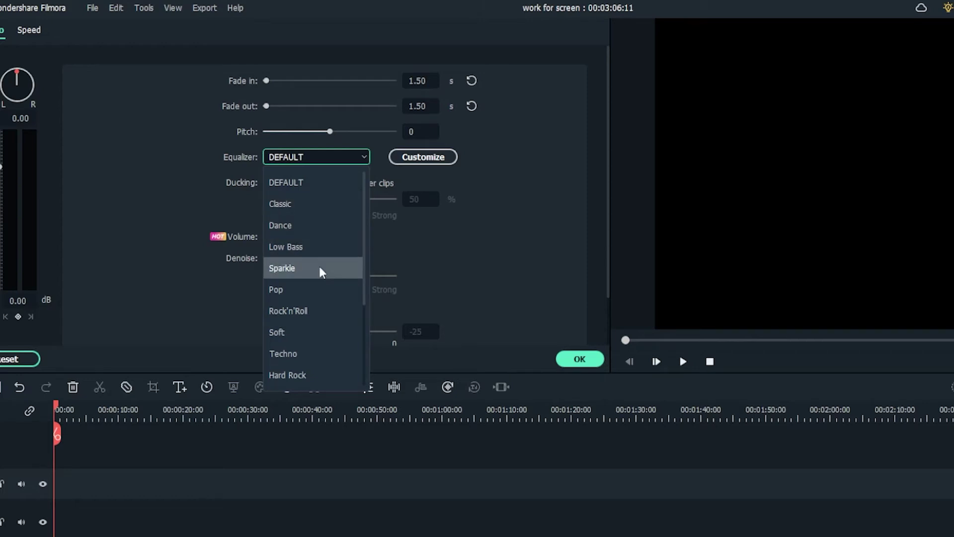
pyautogui.scroll(-2, 324, 328)
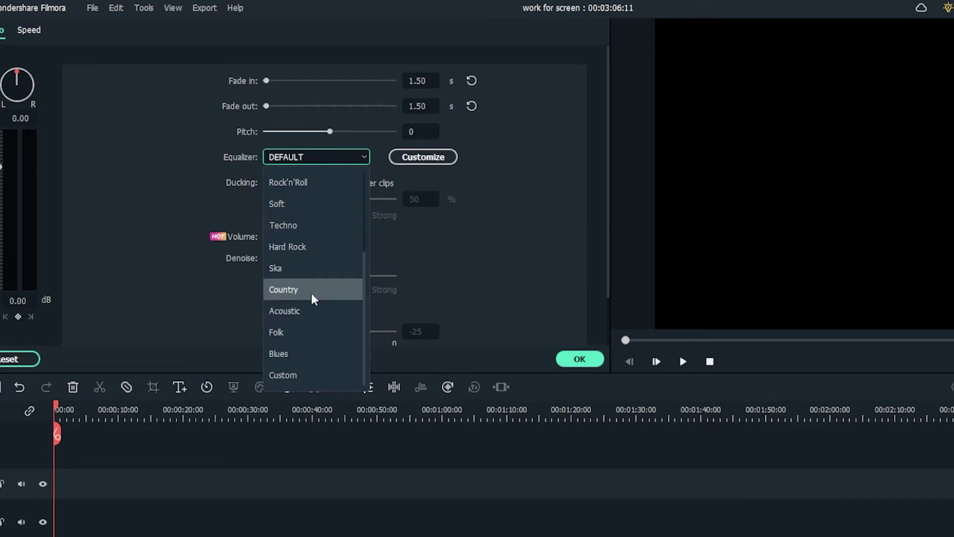
pyautogui.scroll(1, 312, 294)
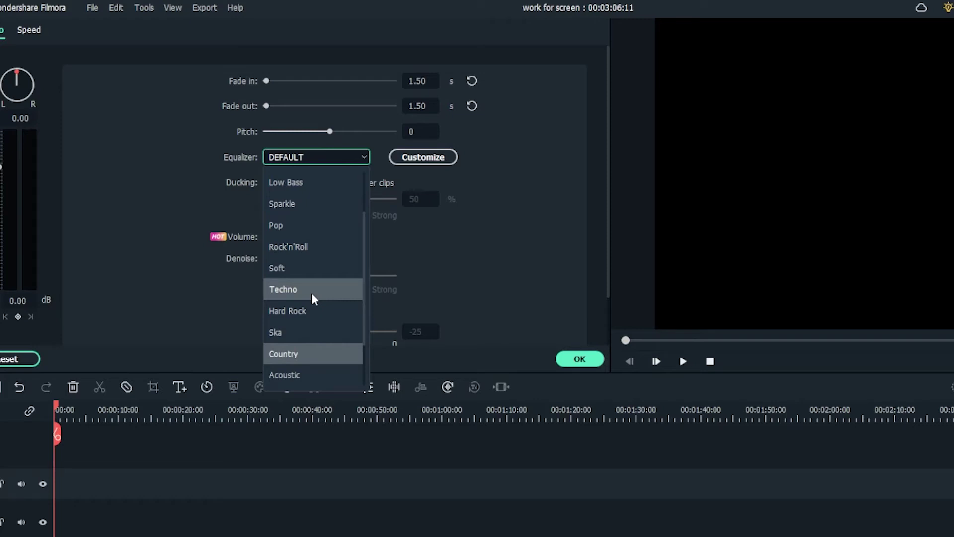
pyautogui.click(298, 225)
pyautogui.press('space')
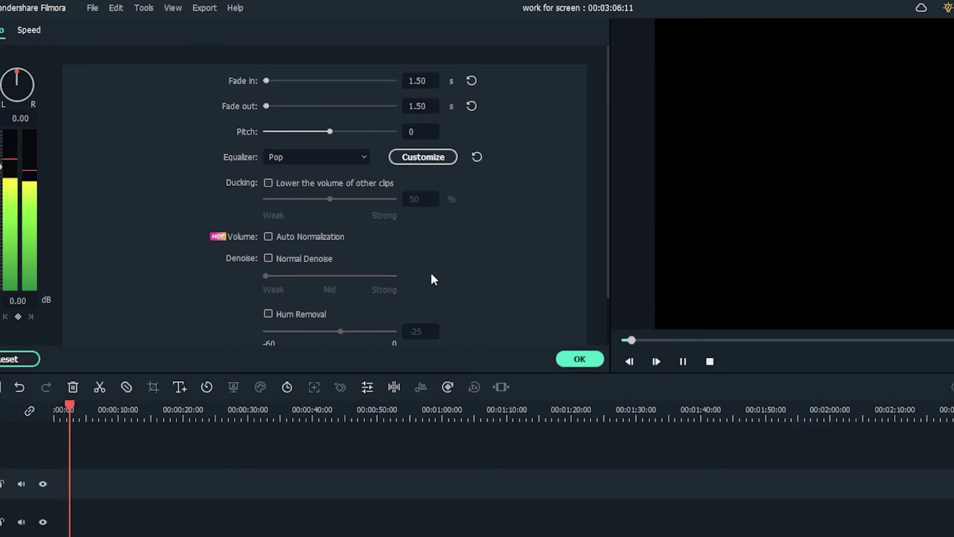
pyautogui.press('space')
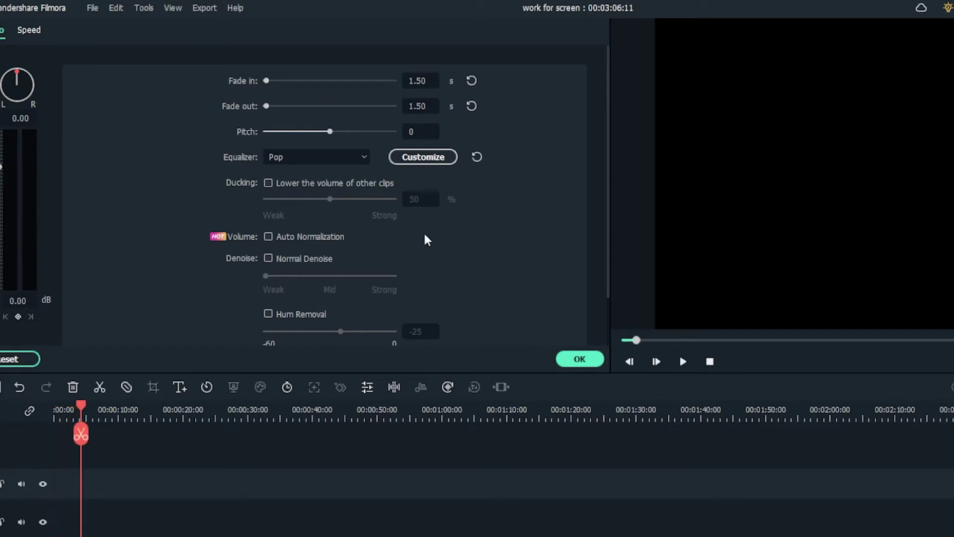
# Switch the clip's equalizer preset to Hard Rock and listen to the result.
pyautogui.click(341, 158)
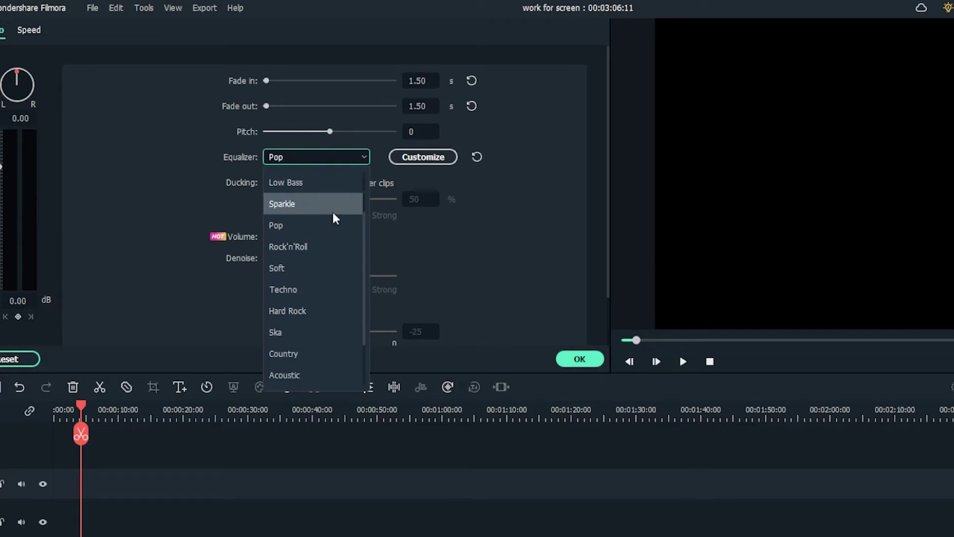
pyautogui.click(328, 310)
pyautogui.press('space')
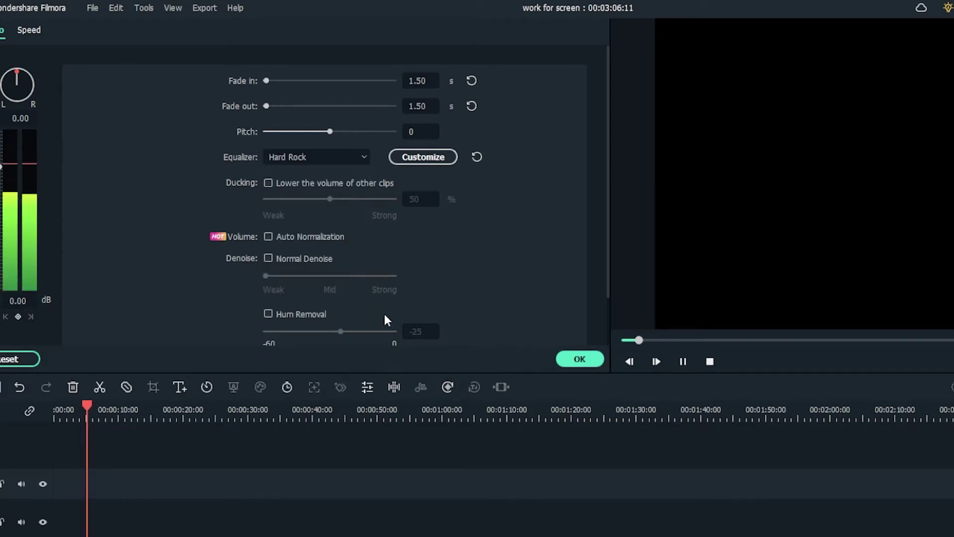
pyautogui.press('space')
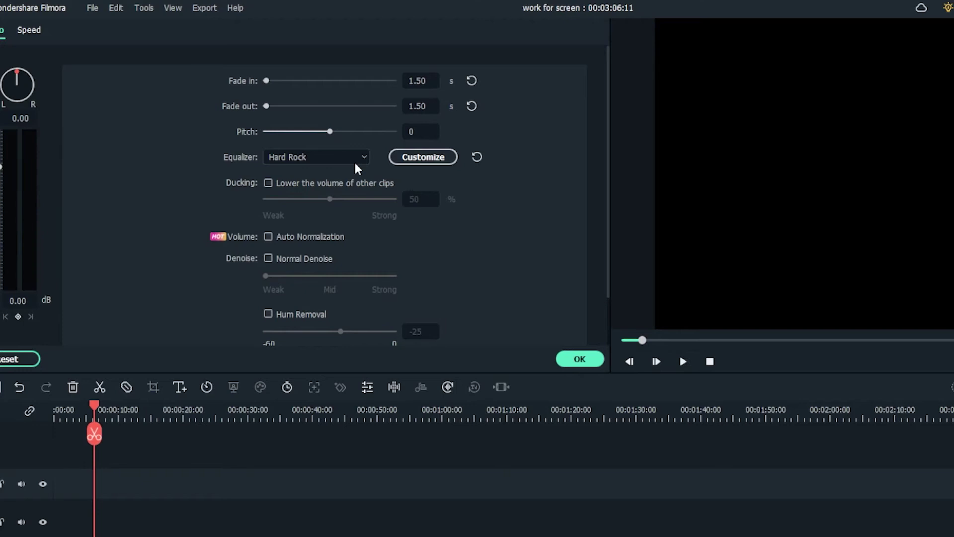
# Switch the clip's equalizer preset to Soft, play it back, and look through the remaining presets.
pyautogui.click(355, 164)
pyautogui.click(310, 267)
pyautogui.press('space')
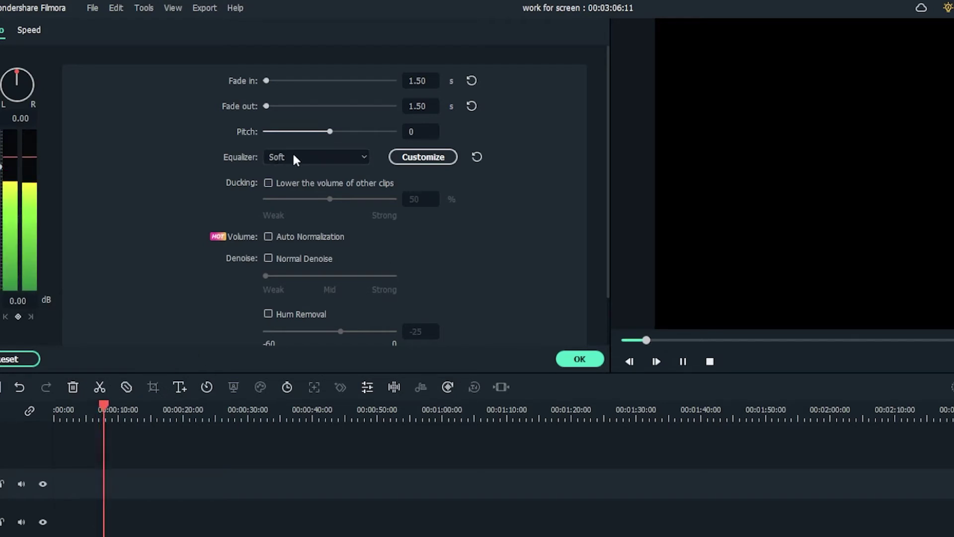
pyautogui.click(328, 155)
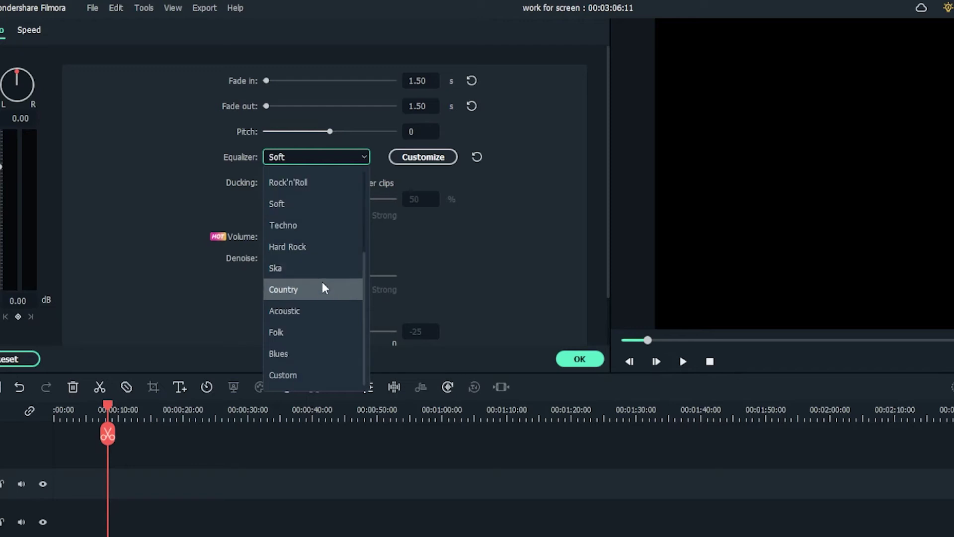
pyautogui.click(432, 155)
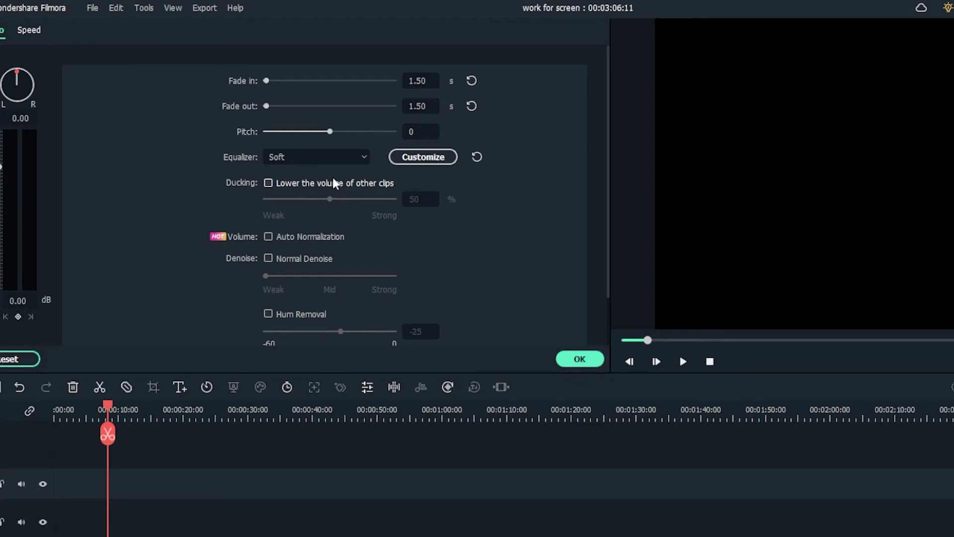
# Customize the equalizer by raising the 250 and 500 bands and adjusting the 1k band, and reset the equalizer to DEFAULT.
pyautogui.click(421, 158)
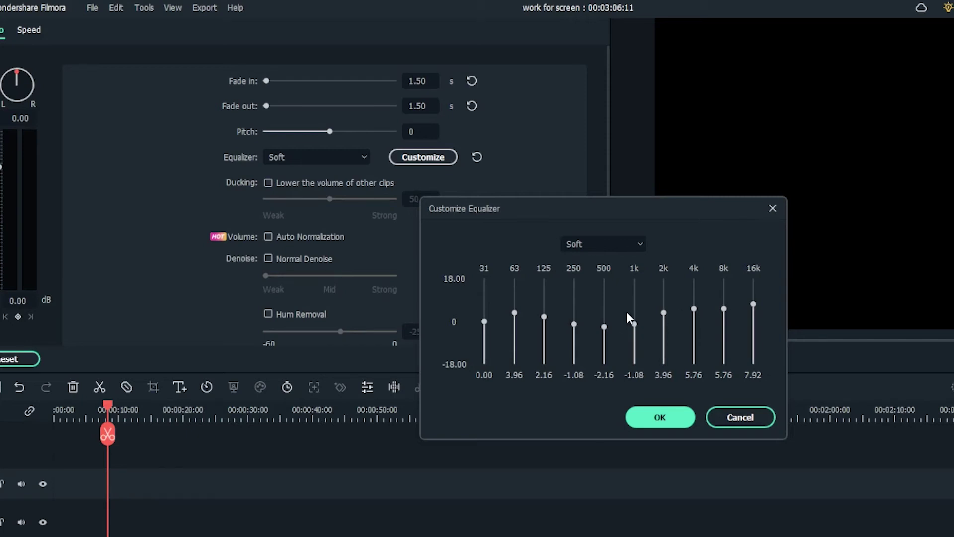
pyautogui.moveTo(574, 323); pyautogui.dragTo(576, 278)
pyautogui.moveTo(605, 325); pyautogui.dragTo(606, 290)
pyautogui.moveTo(634, 323); pyautogui.dragTo(660, 327)
pyautogui.moveTo(634, 286); pyautogui.dragTo(633, 324)
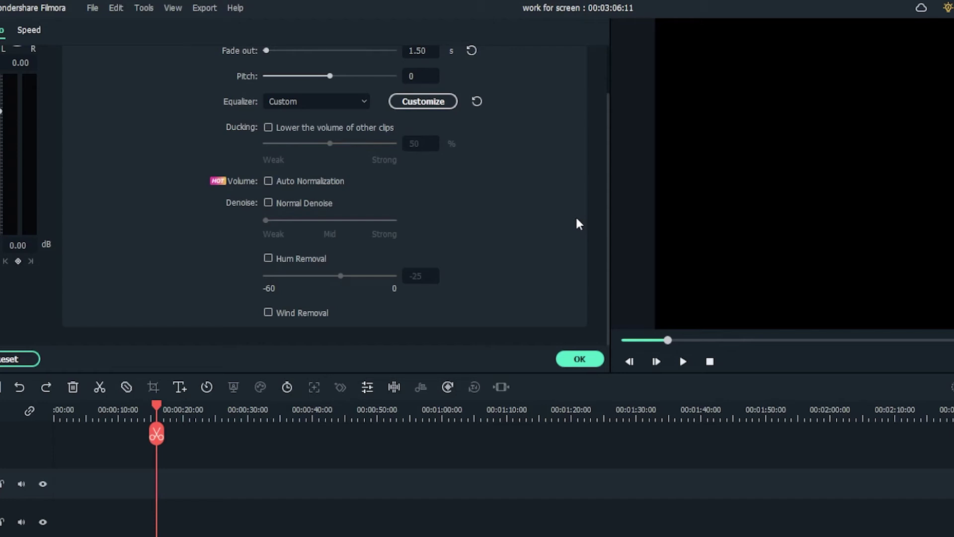
pyautogui.click(478, 103)
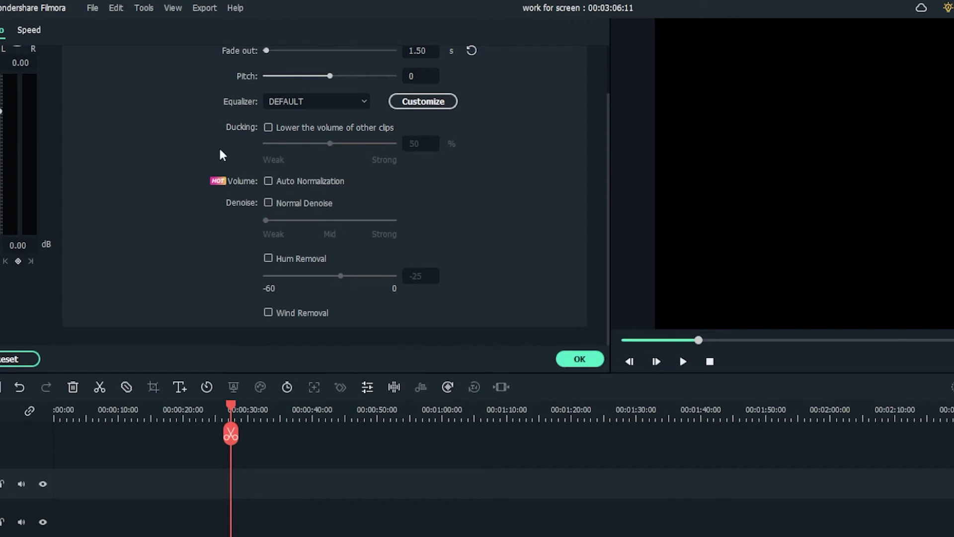
# Enable ducking to lower the volume of other clips, set it to 80 %, and play the clip.
pyautogui.click(266, 129)
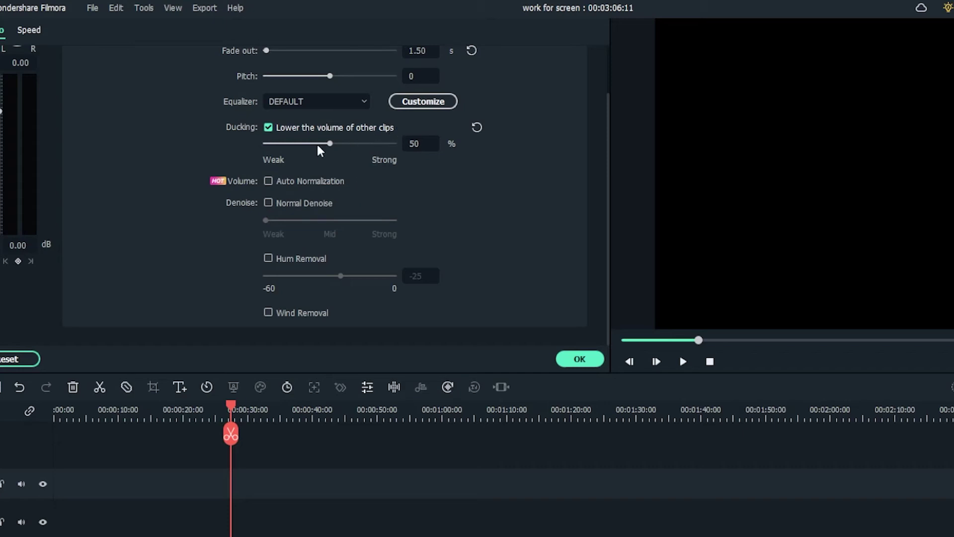
pyautogui.moveTo(333, 145); pyautogui.dragTo(367, 144)
pyautogui.press('space')
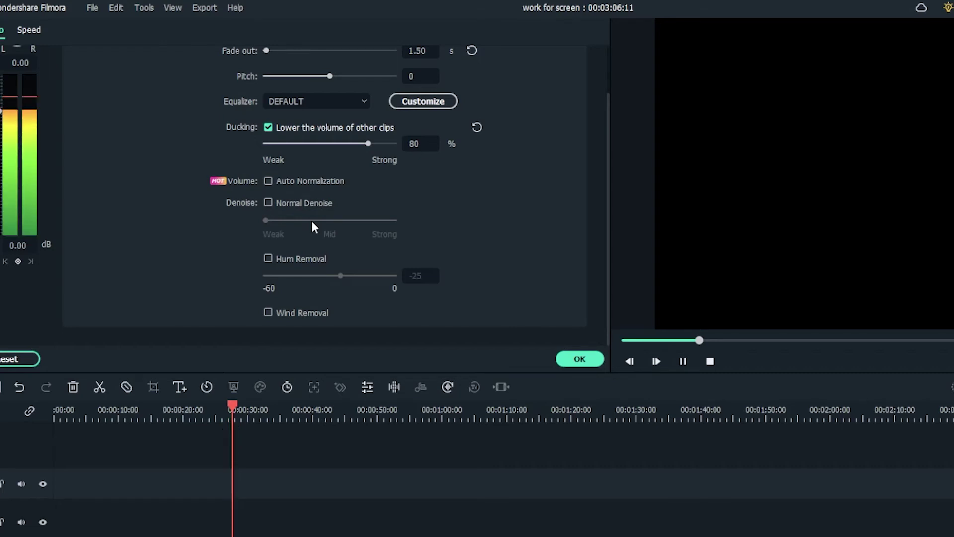
# Lower the ducking level to 18 %, play the clip, and reset the ducking setting.
pyautogui.moveTo(368, 144); pyautogui.dragTo(287, 160)
pyautogui.press('space')
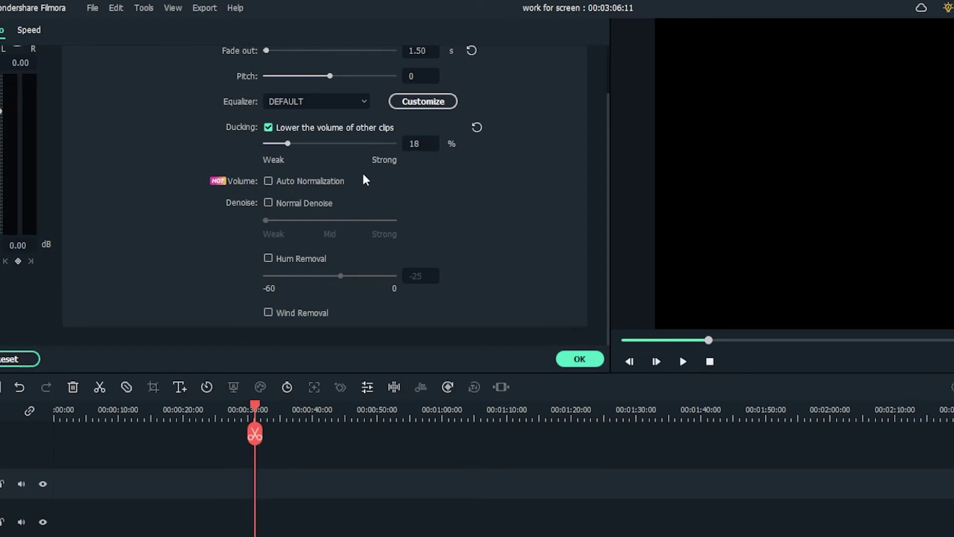
pyautogui.click(484, 126)
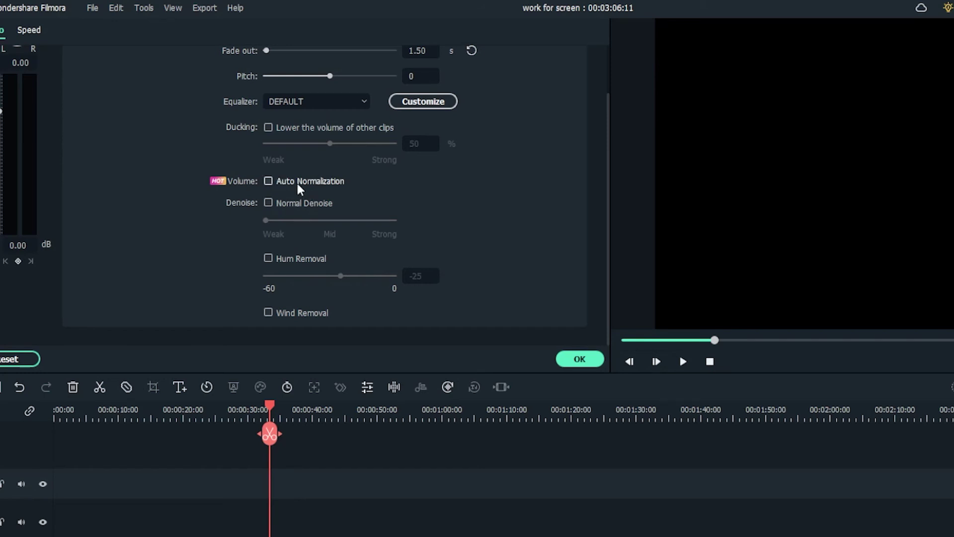
# Enable Auto Normalization for the clip, and try Normal Denoise before resetting it.
pyautogui.click(269, 181)
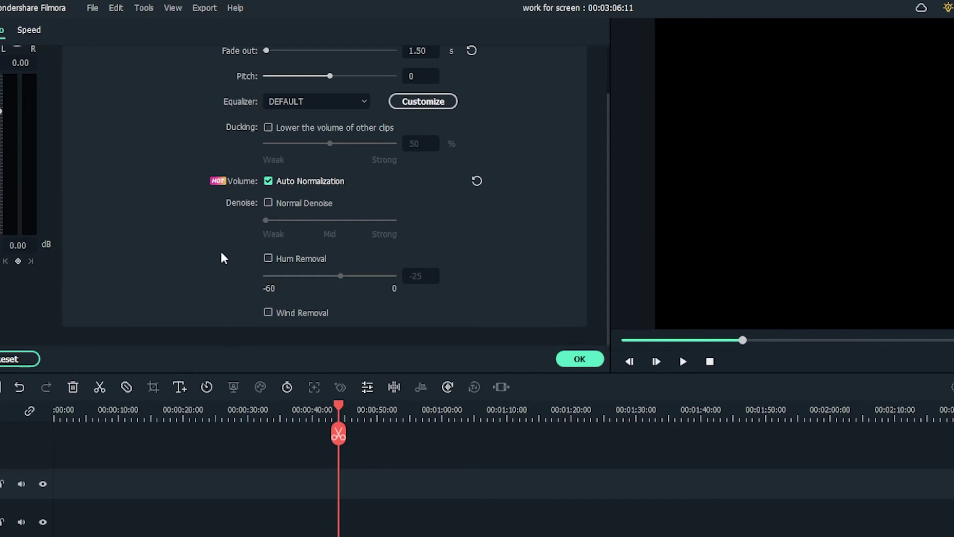
pyautogui.click(268, 203)
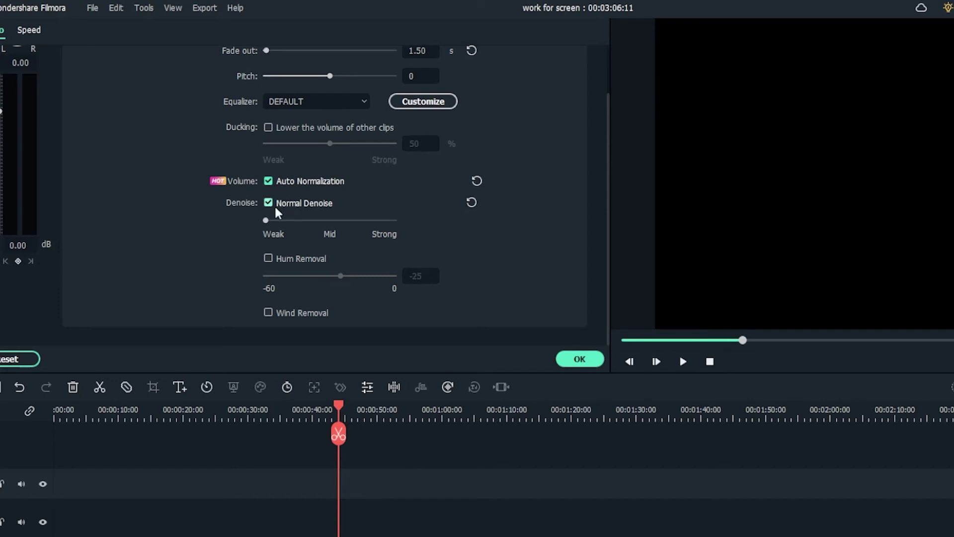
pyautogui.click(473, 203)
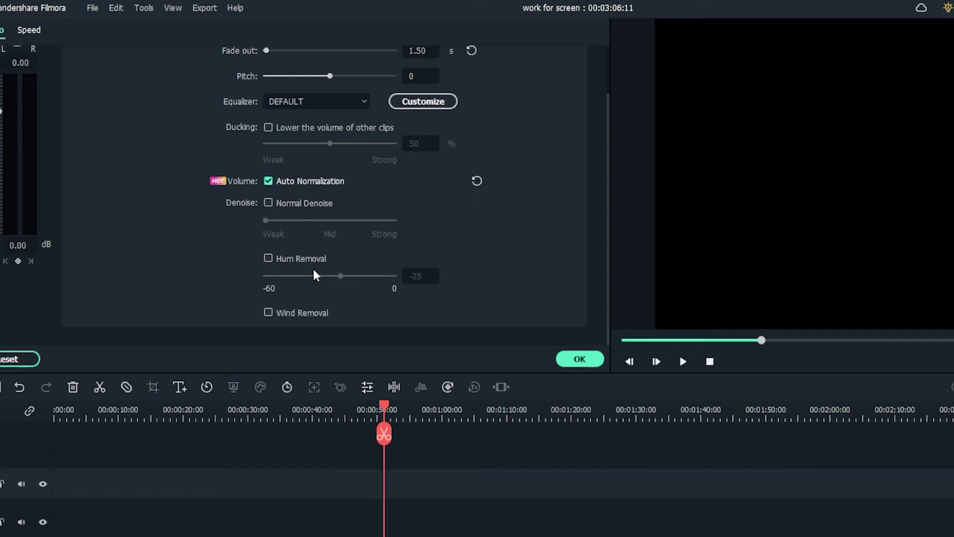
# Try Hum Removal on the clip with an adjusted level, and reset it.
pyautogui.click(264, 261)
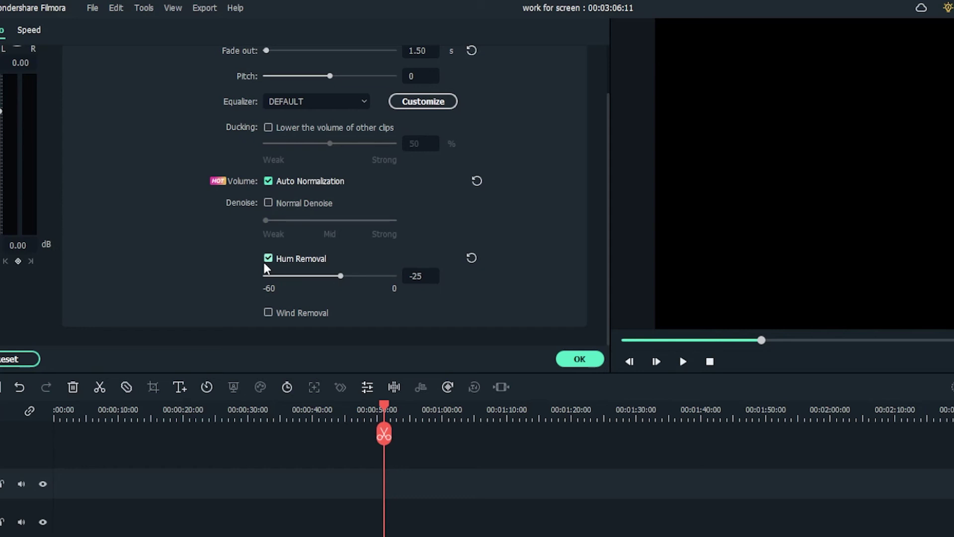
pyautogui.click(326, 276)
pyautogui.moveTo(327, 276)
pyautogui.mouseDown()
pyautogui.moveTo(348, 273)
pyautogui.moveTo(338, 283)
pyautogui.mouseUp()
pyautogui.click(475, 259)
pyautogui.click(468, 262)
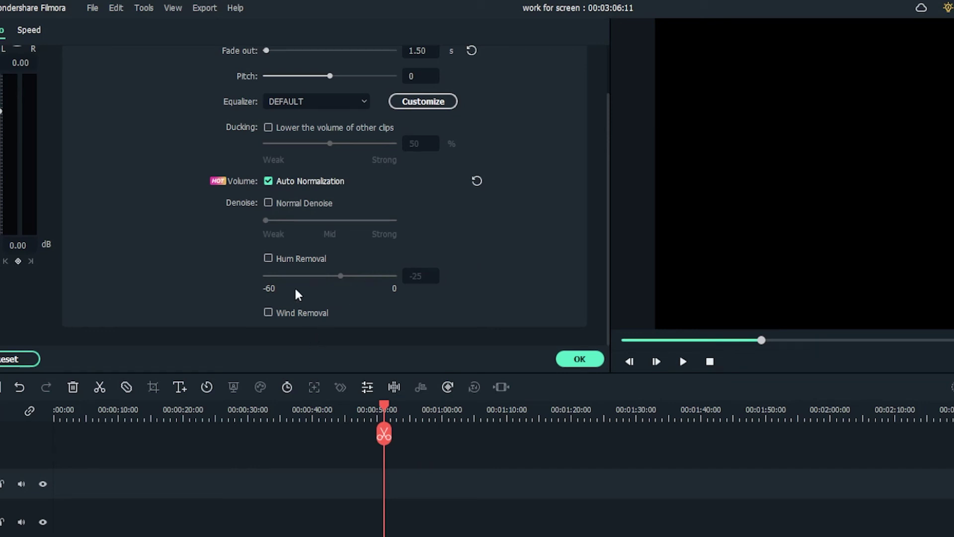
# Try Wind Removal on the clip with the playhead moved back to about 47 seconds, and reset it.
pyautogui.click(268, 313)
pyautogui.click(304, 312)
pyautogui.click(268, 312)
pyautogui.moveTo(385, 406); pyautogui.dragTo(362, 440)
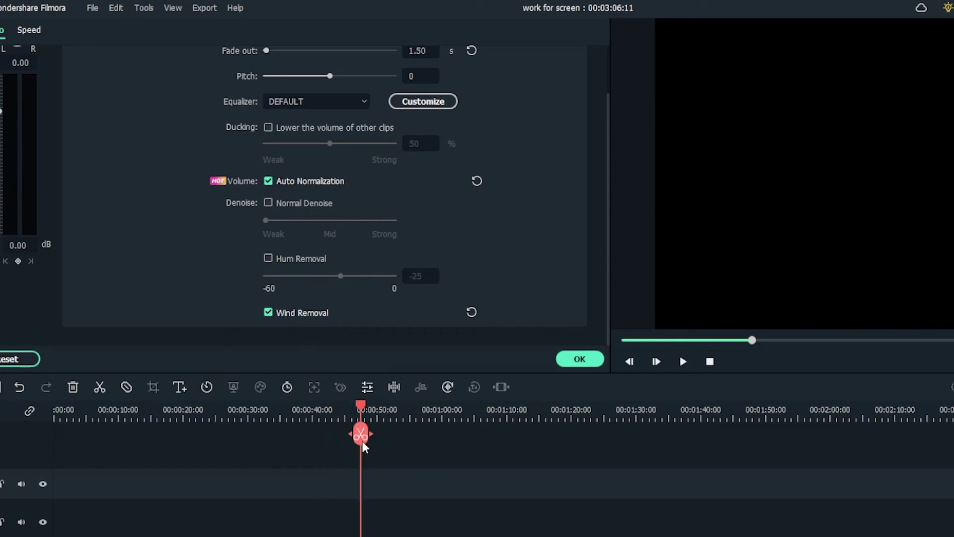
pyautogui.click(471, 312)
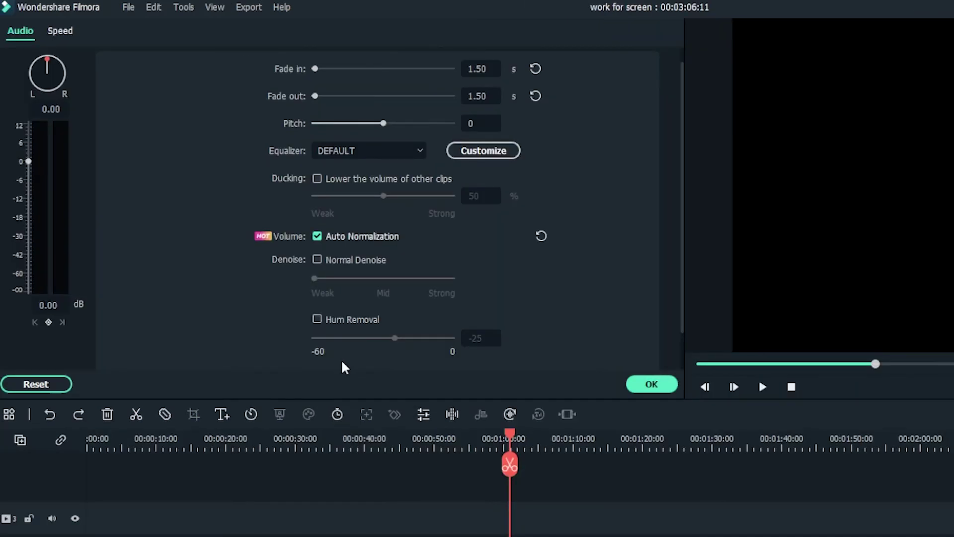
# Pan the clip's audio fully to the right channel (100) and play it back.
pyautogui.scroll(-1, 342, 361)
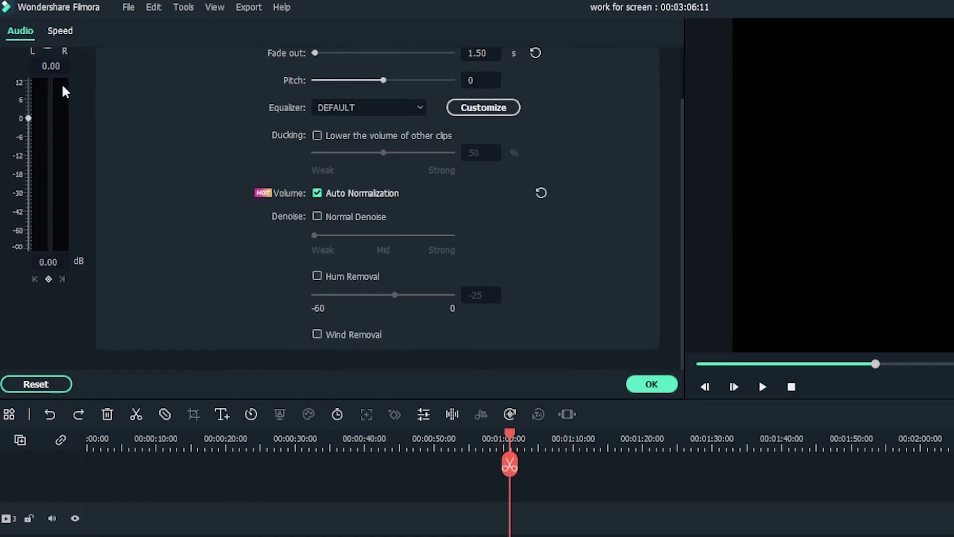
pyautogui.scroll(1, 52, 161)
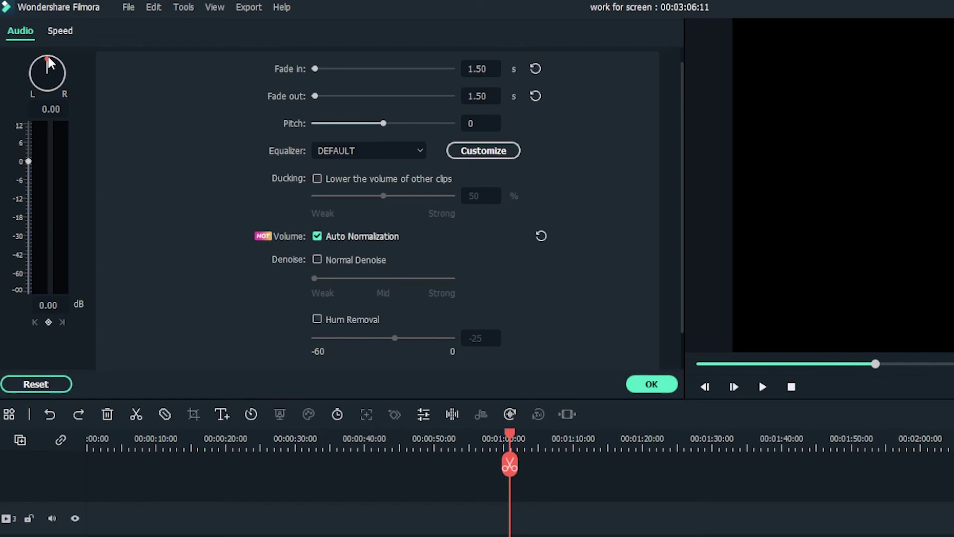
pyautogui.moveTo(48, 59); pyautogui.dragTo(60, 80)
pyautogui.press('space')
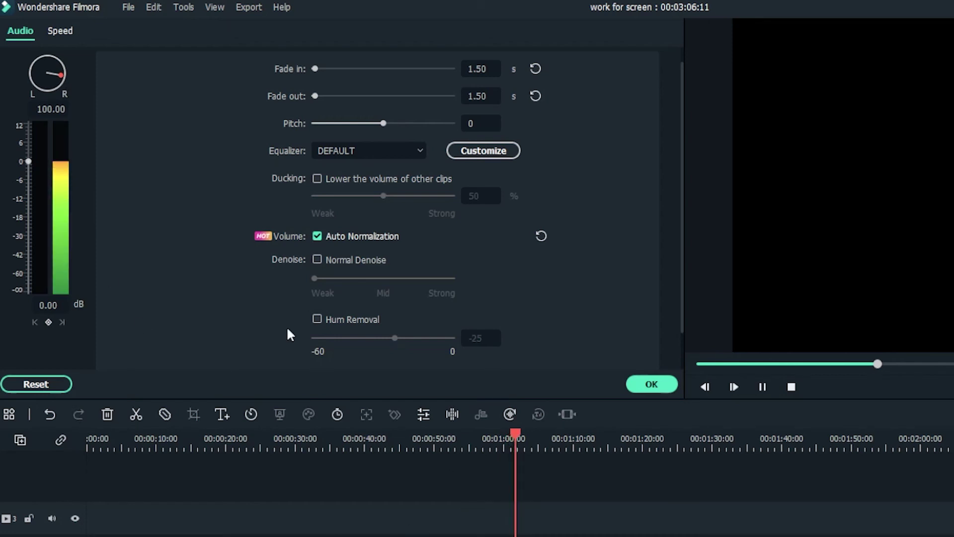
pyautogui.press('space')
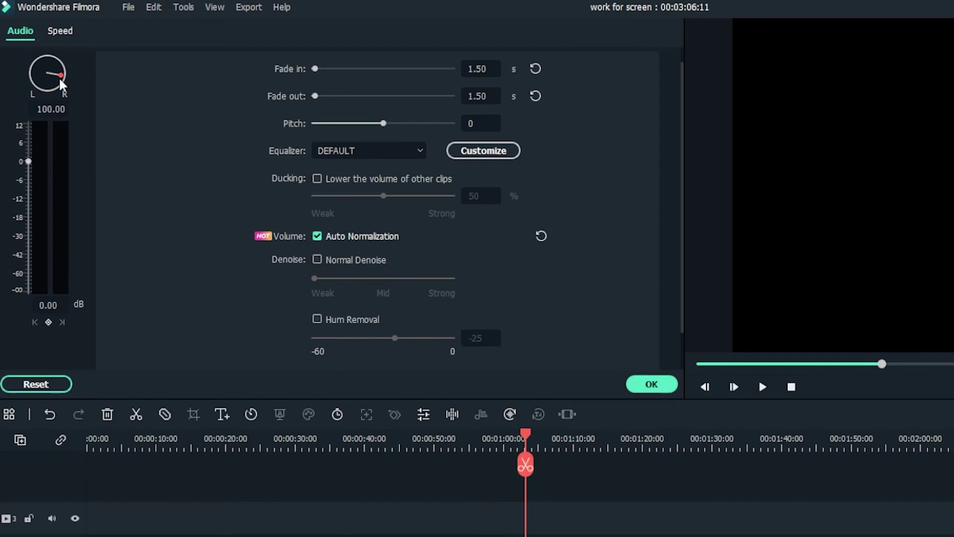
# Pan the clip's audio fully to the left channel (-100), play it, and reset the balance to 0.
pyautogui.moveTo(59, 77); pyautogui.dragTo(5, 128)
pyautogui.press('space')
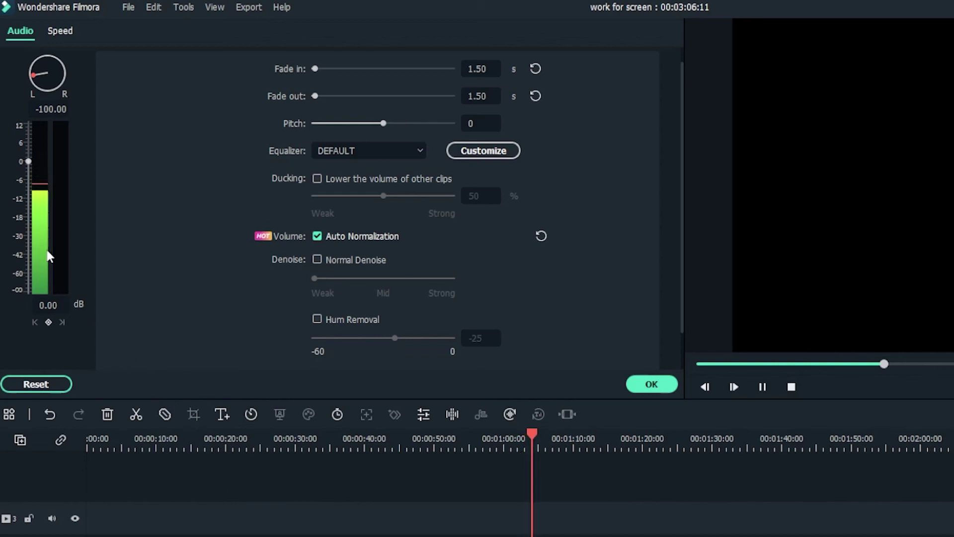
pyautogui.press('space')
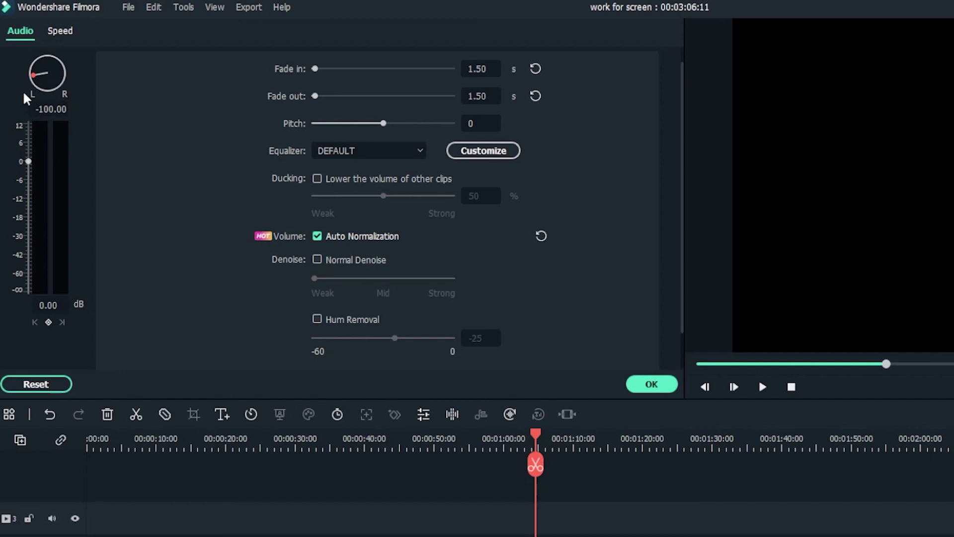
pyautogui.doubleClick(46, 85)
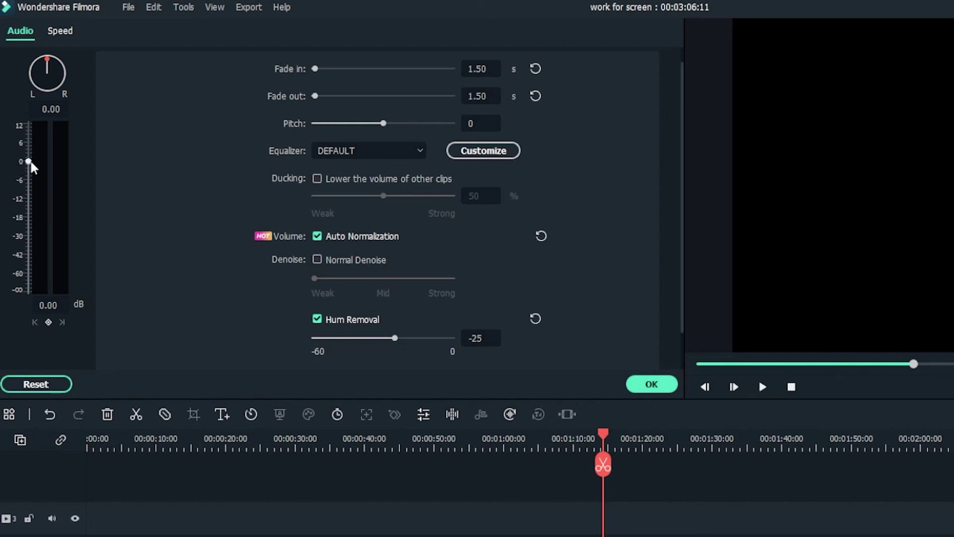
# Raise the clip's volume to 12 dB and play it back.
pyautogui.moveTo(30, 163); pyautogui.dragTo(52, 132)
pyautogui.press('space')
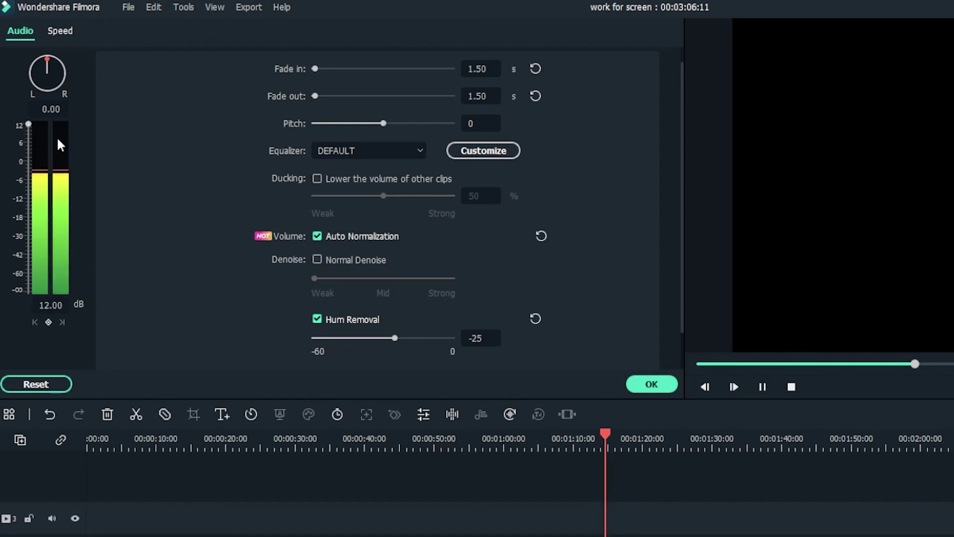
pyautogui.press('space')
pyautogui.press('space')
# Try the clip's volume at about -28 dB, then restore it to 0 dB and apply the audio settings.
pyautogui.moveTo(29, 123); pyautogui.dragTo(31, 245)
pyautogui.scroll(10, 31, 244)
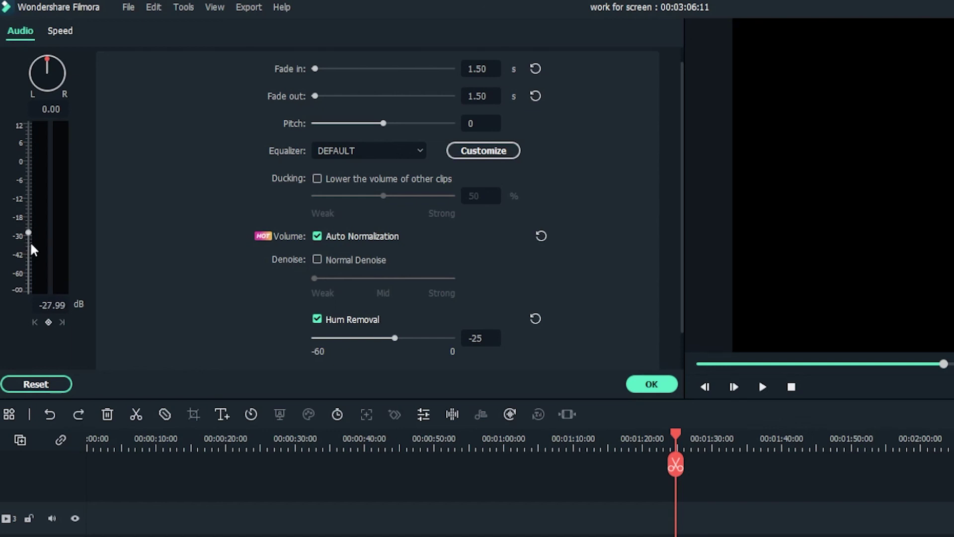
pyautogui.scroll(-3, 31, 243)
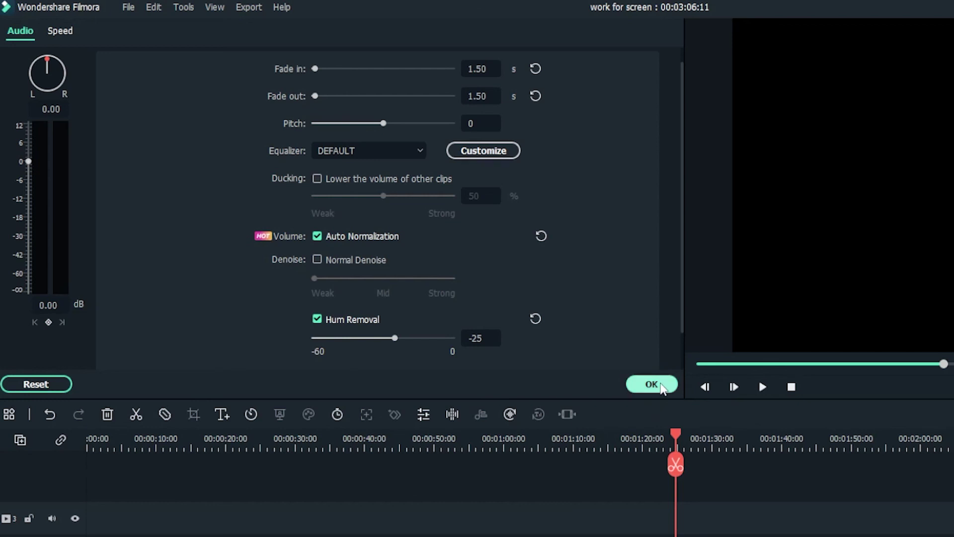
pyautogui.click(659, 386)
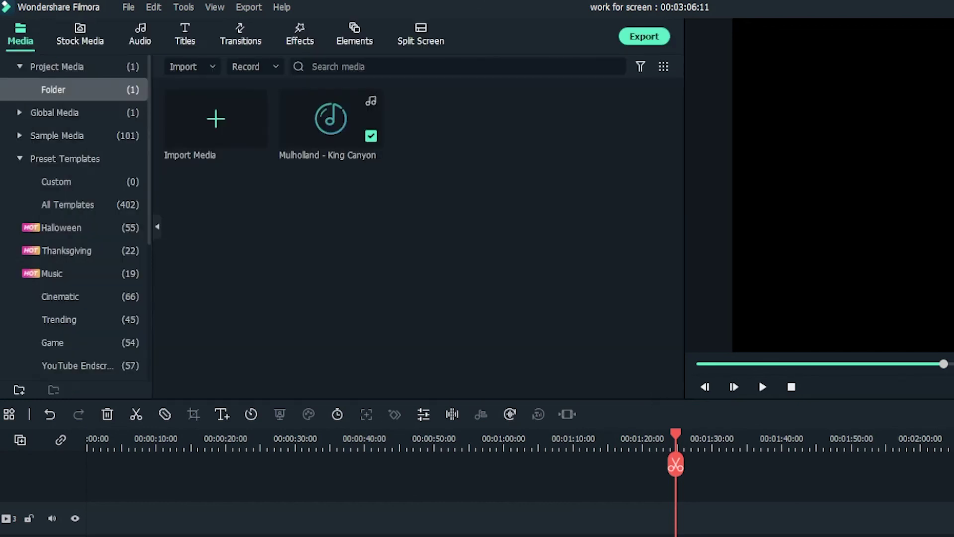